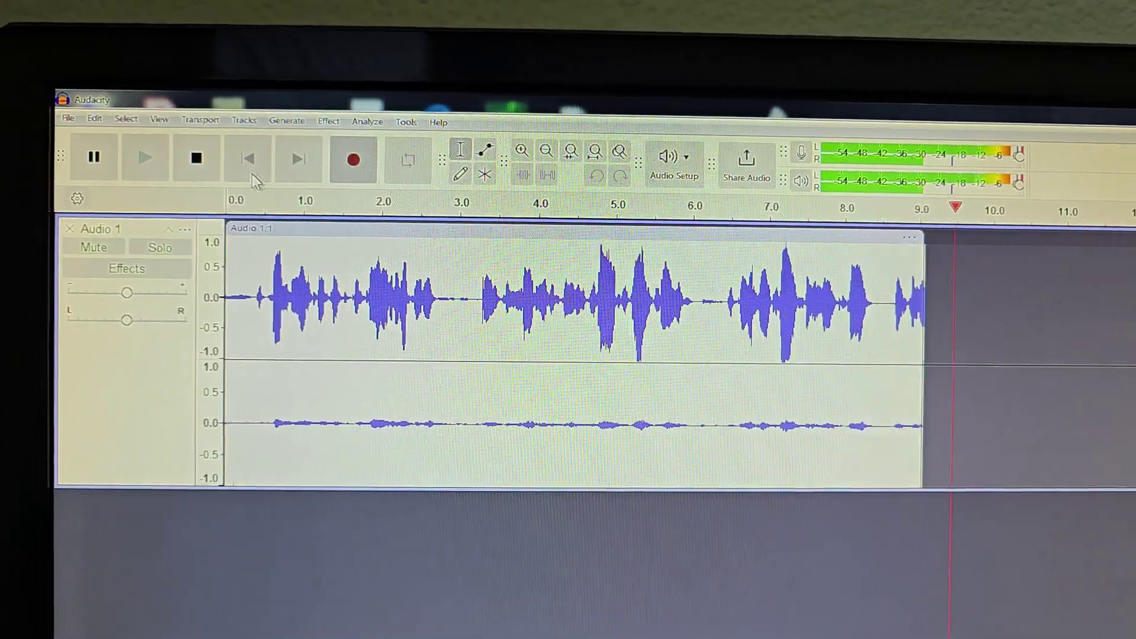
Stop recording, route playback to Microsoft Sound Mapper - Output, and play the recorded track.
click(203, 161)
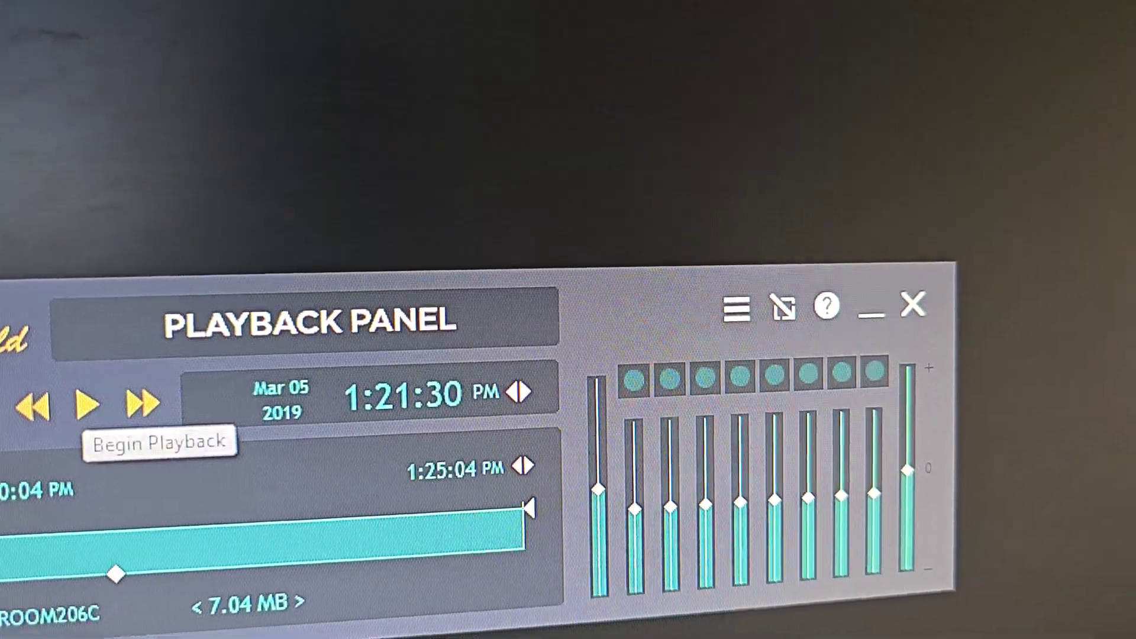
click(82, 410)
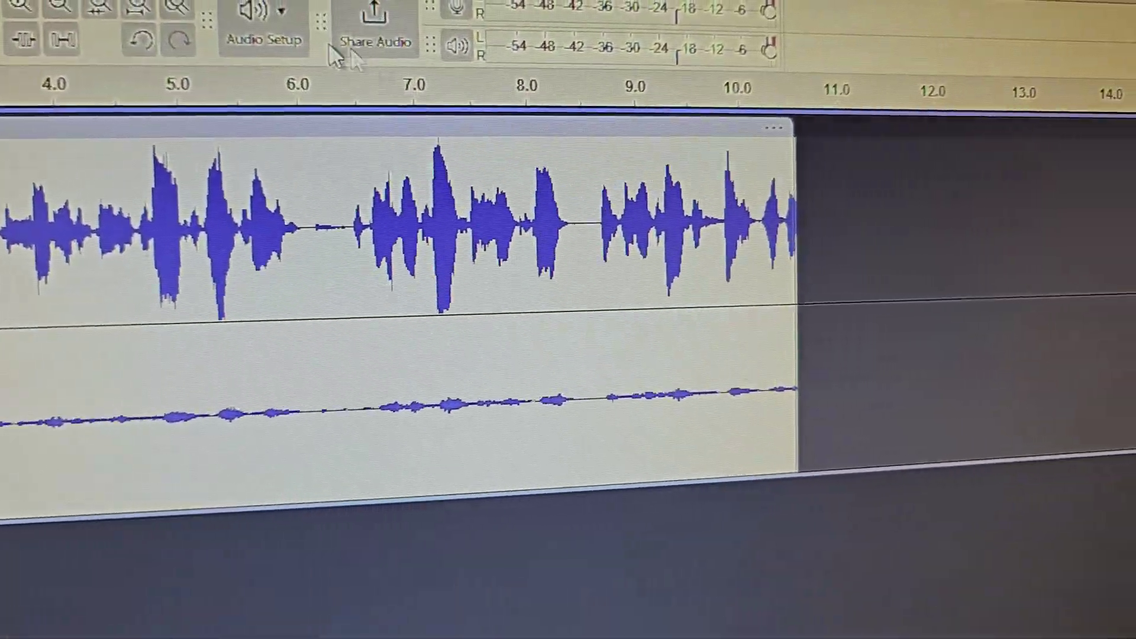
click(319, 43)
mouse_move(451, 130)
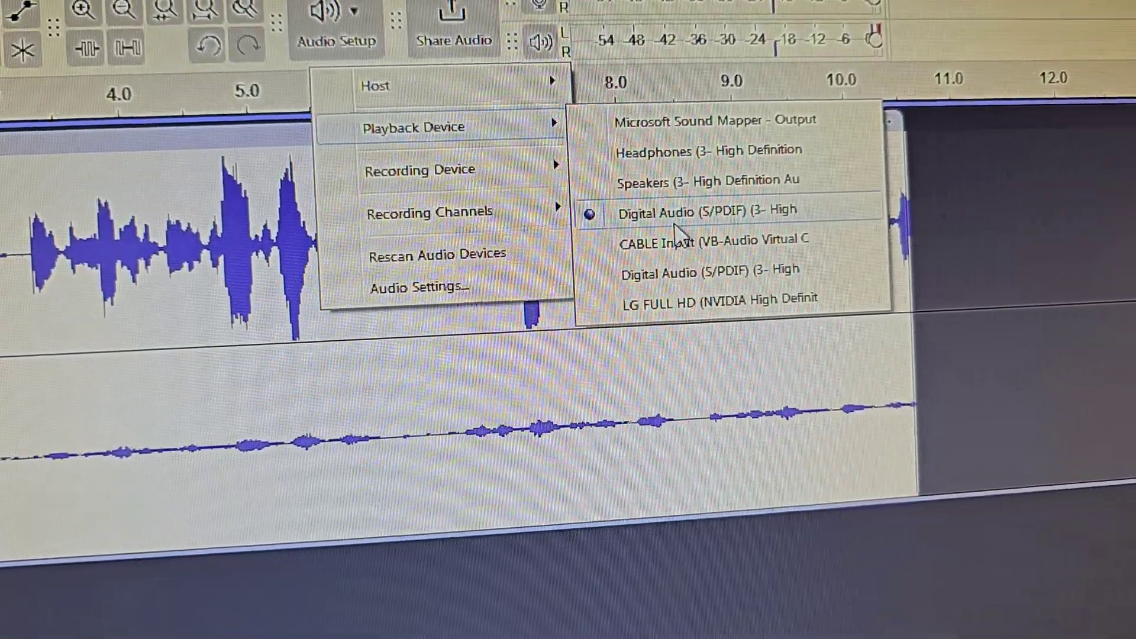
click(717, 129)
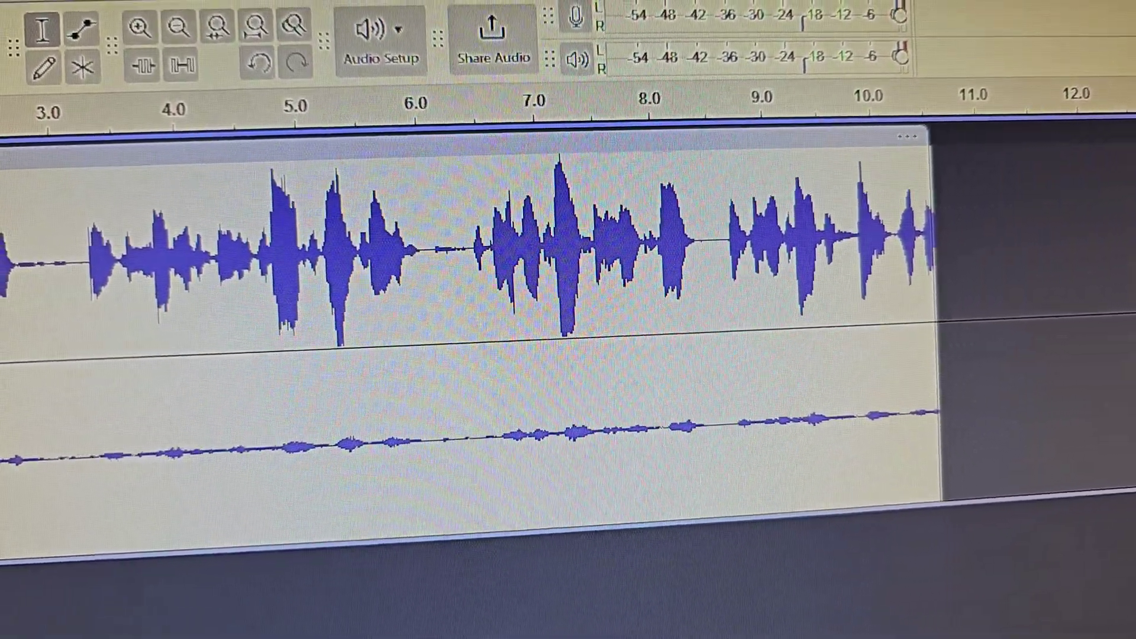
key(space)
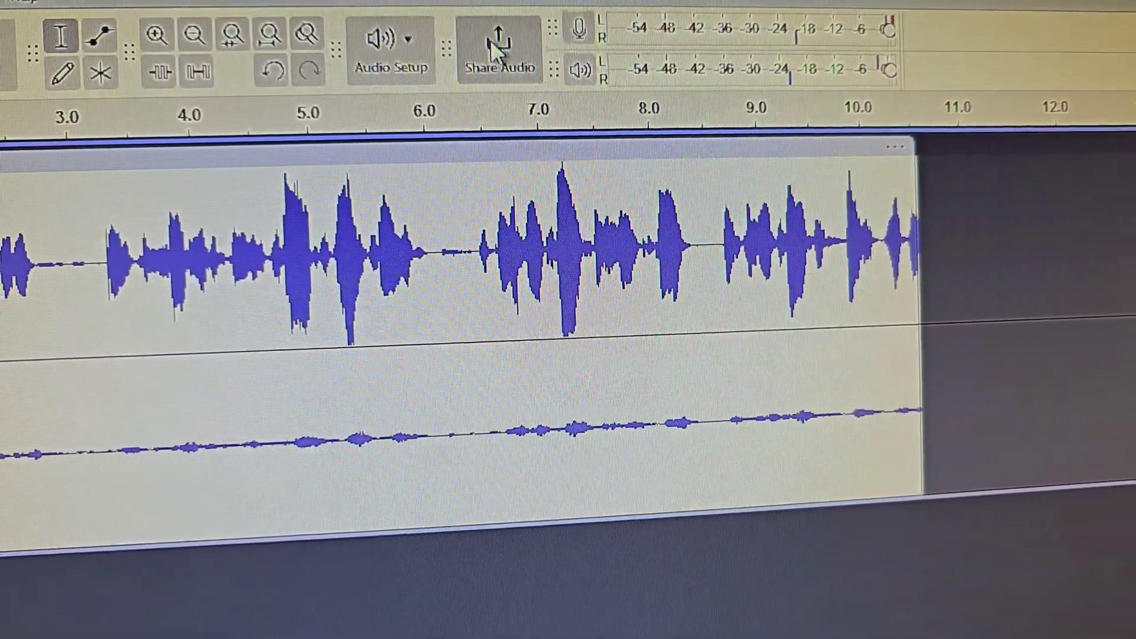
click(413, 40)
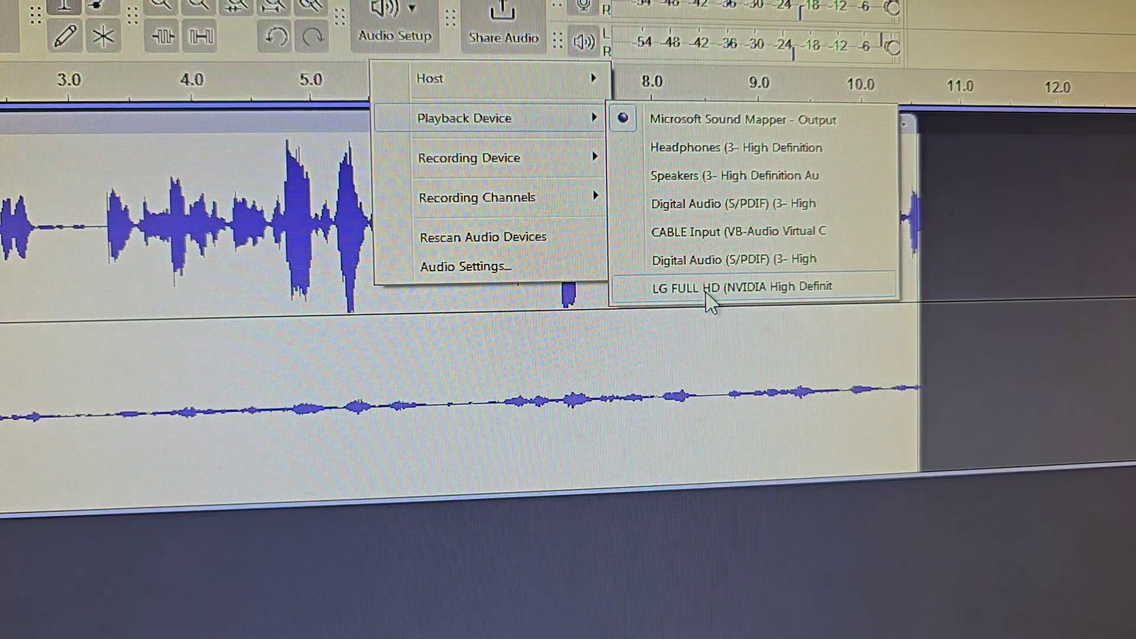
Route playback to the LG FULL HD (NVIDIA) monitor and set the play position near 7.0 s.
click(695, 263)
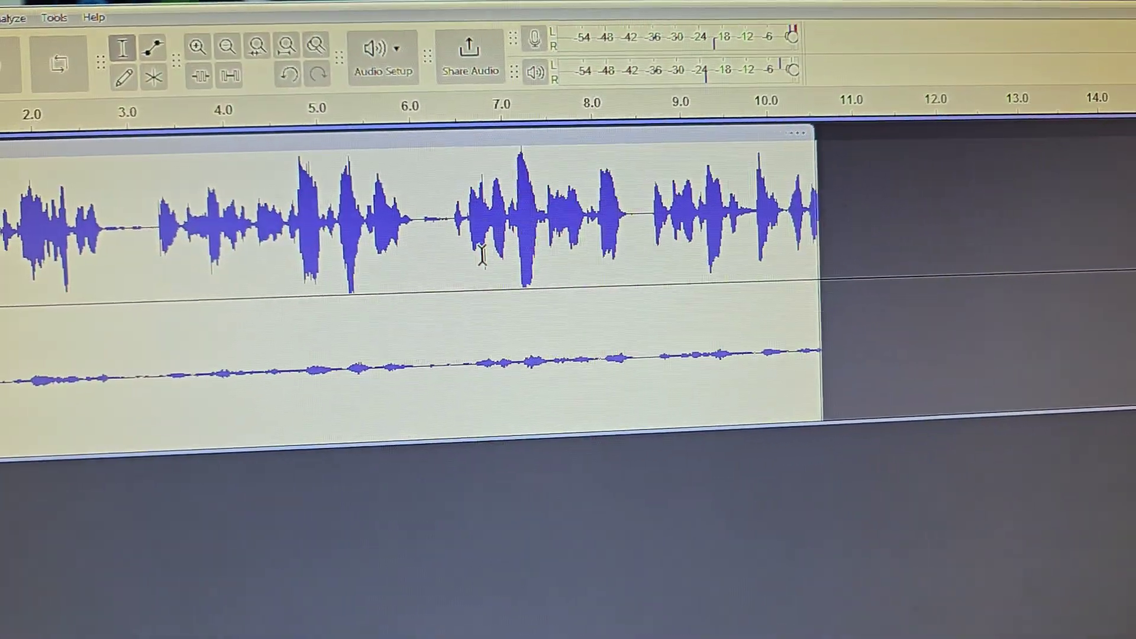
click(480, 255)
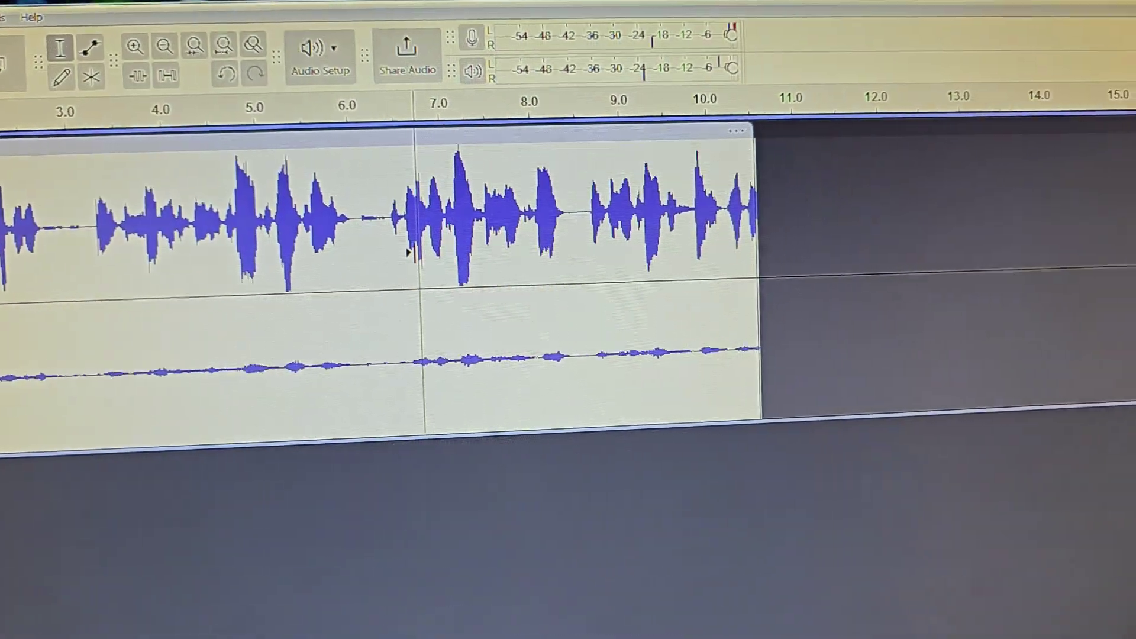